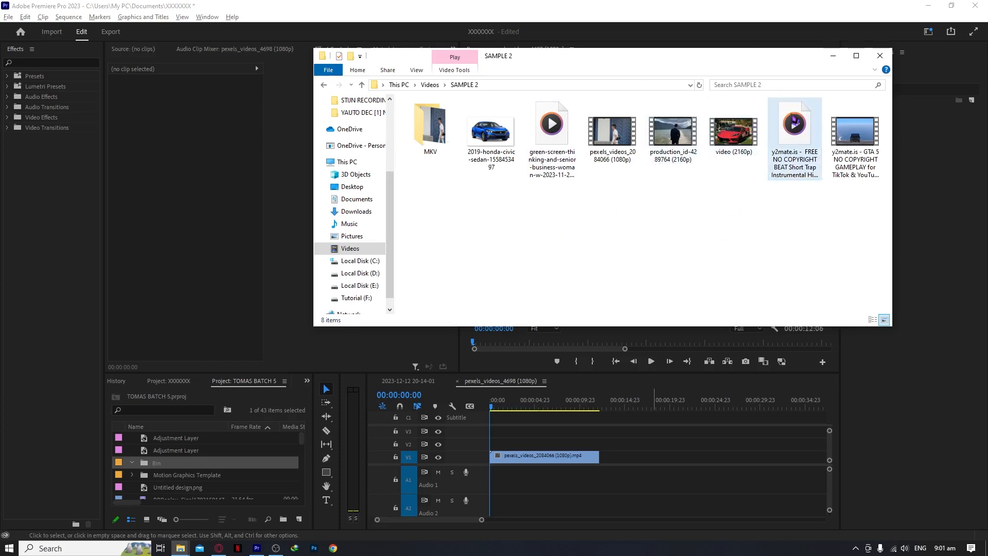
Add the FREE NO COPYRIGHT BEAT audio file from the SAMPLE 2 folder to the start of the Audio 1 track
left_click(795, 134)
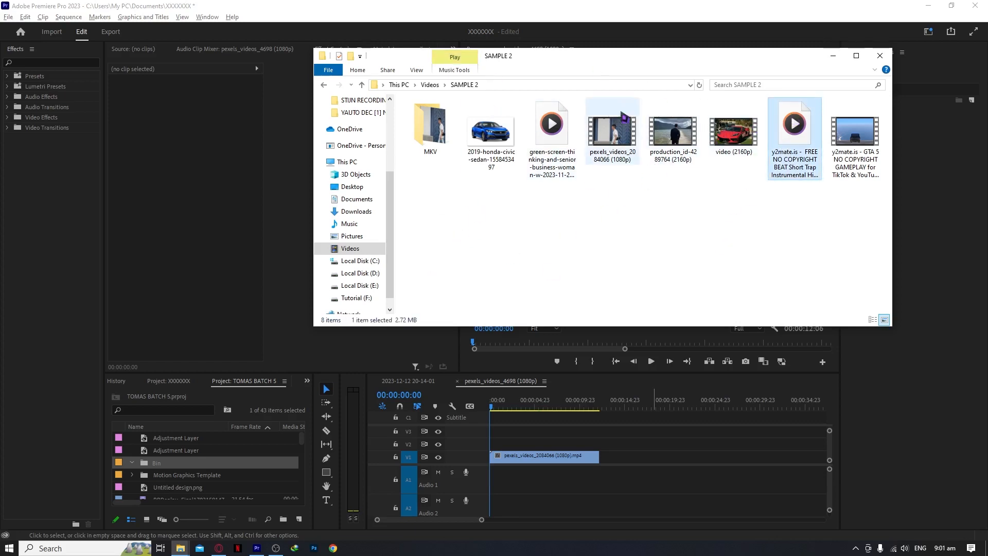
left_click_drag(797, 132, 491, 485)
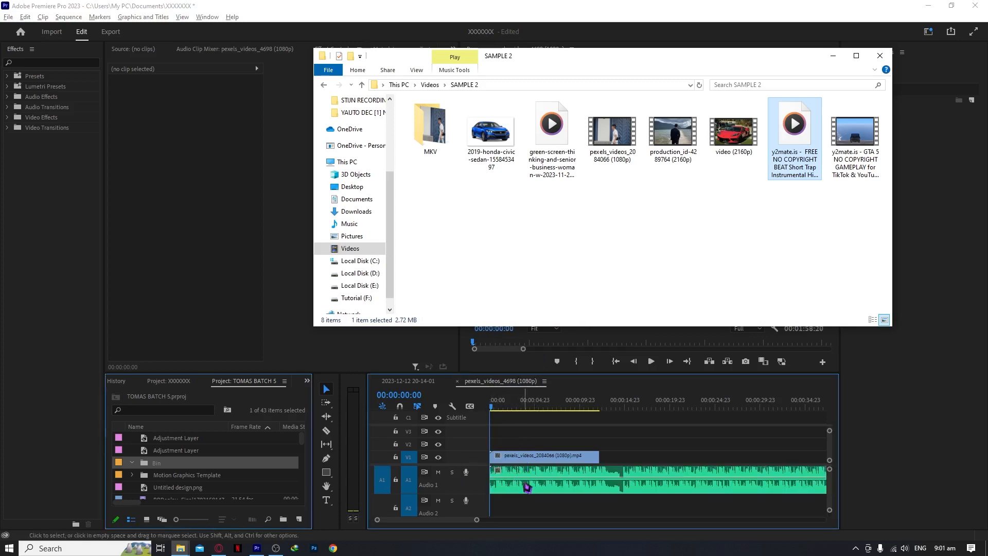
left_click(645, 437)
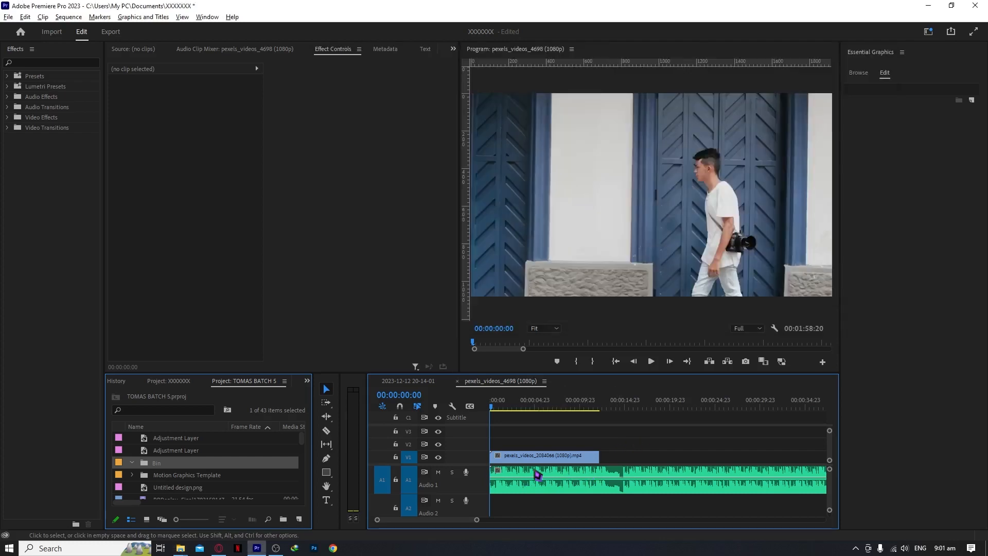
Show the XXXXXXX project's media list and enlarge its item thumbnails
left_click(257, 384)
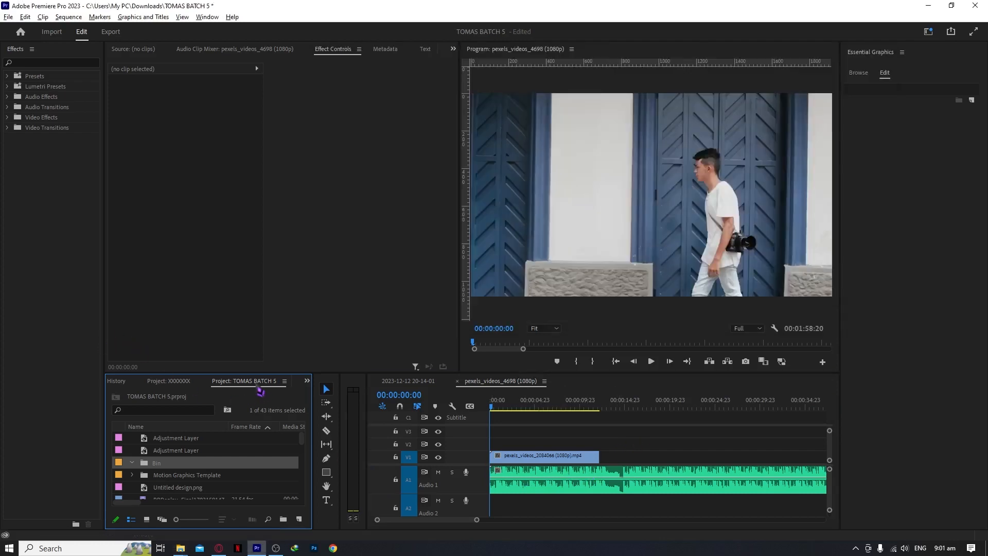
left_click(167, 383)
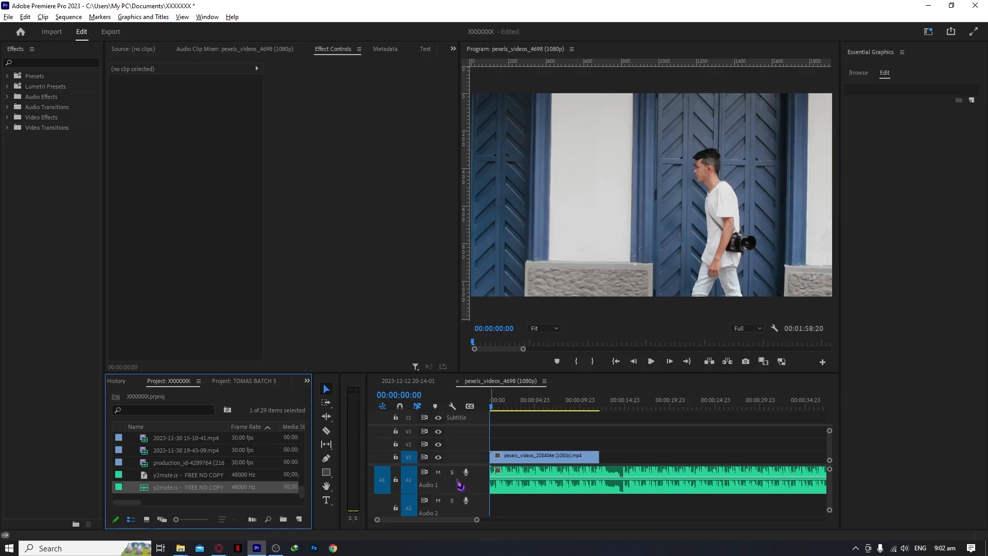
key("=")
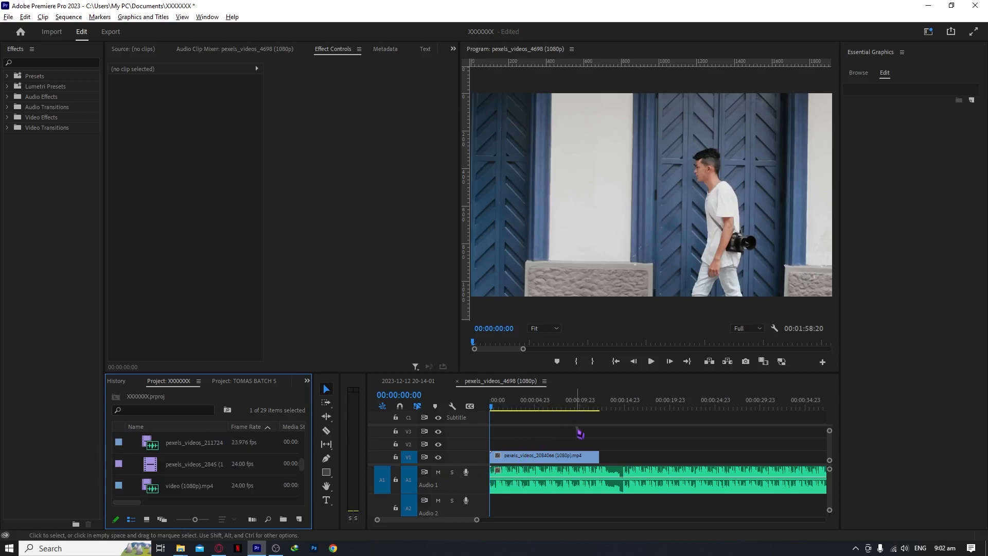
Split the Audio 1 beat clip where the V1 video clip ends and delete the excess audio after the cut
left_click(577, 430)
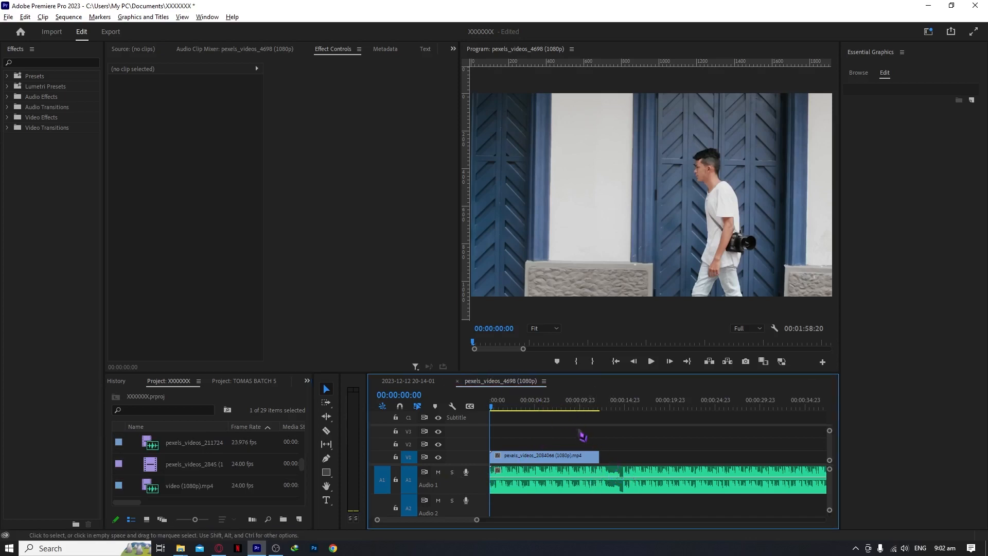
left_click(580, 404)
key("Left")
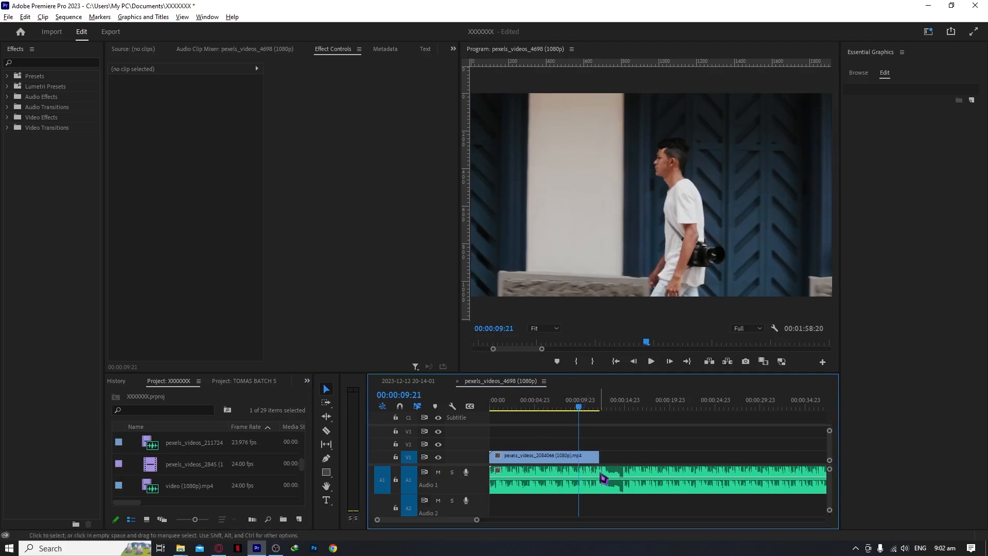
key("c")
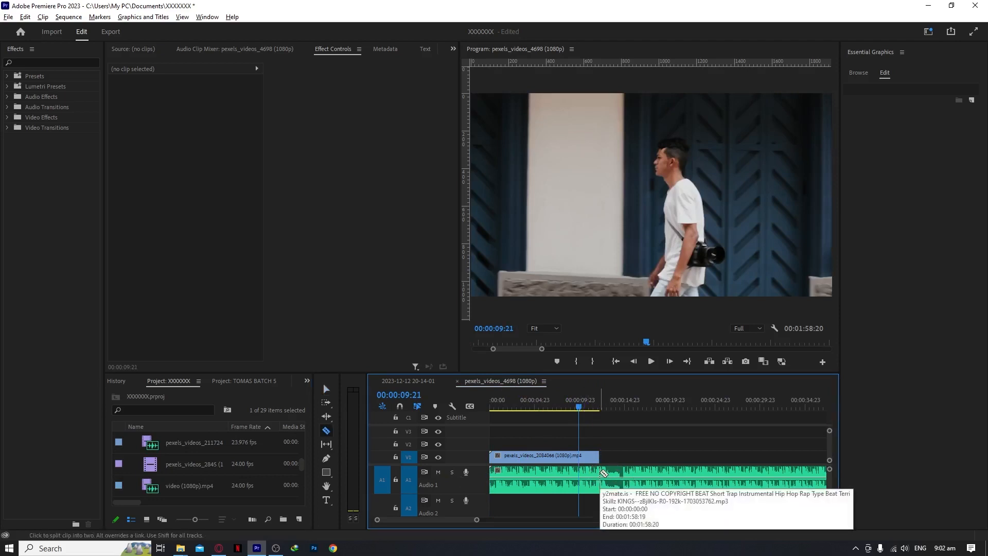
left_click(600, 473)
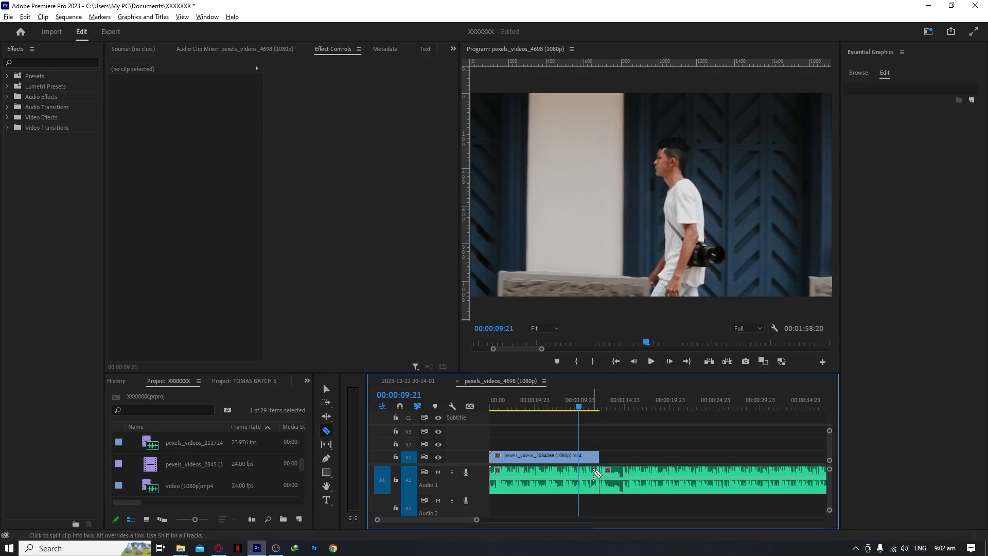
key("v")
left_click(611, 477)
key("Delete")
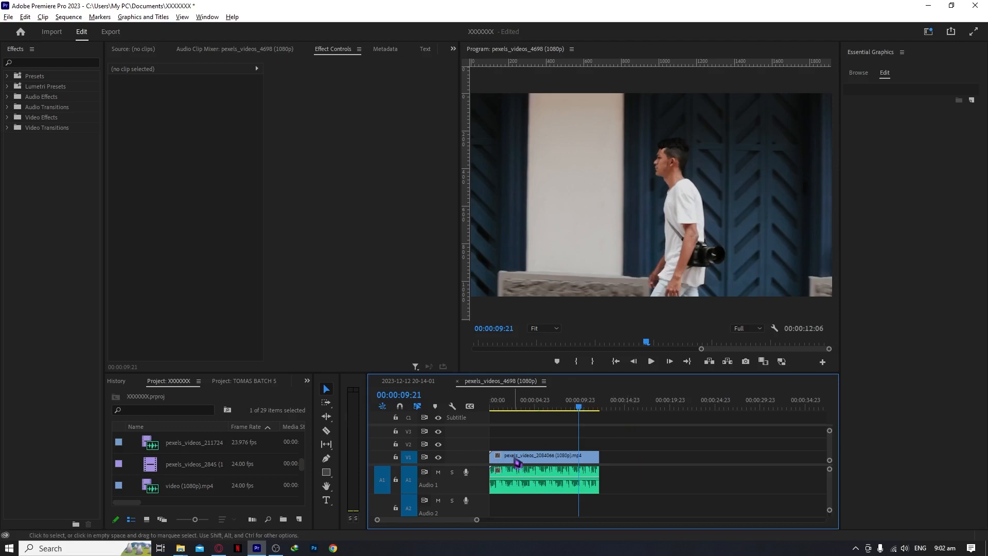
Apply the default audio transition to both the start and the end of the Audio 1 beat clip
key("equal")
key("minus")
right_click(493, 470)
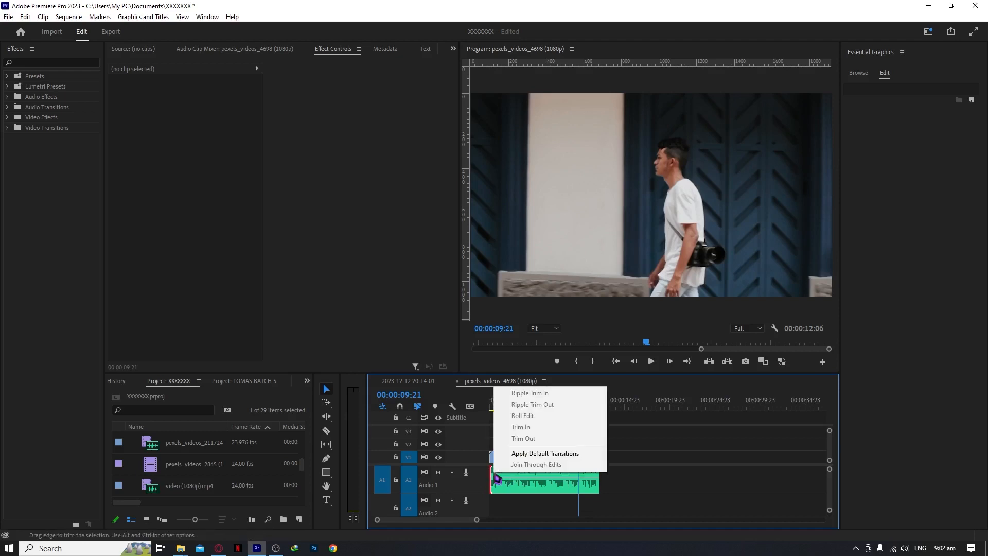
left_click(519, 458)
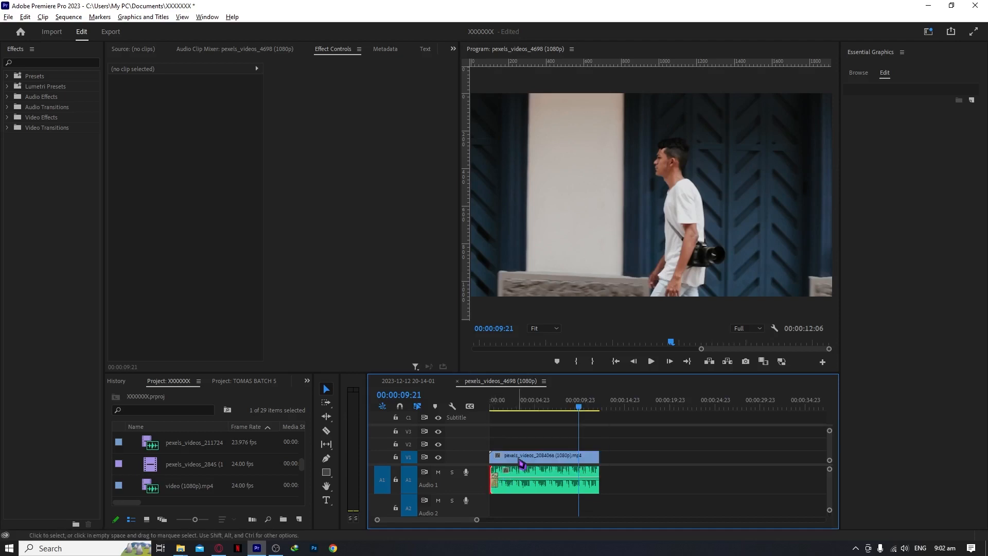
right_click(593, 482)
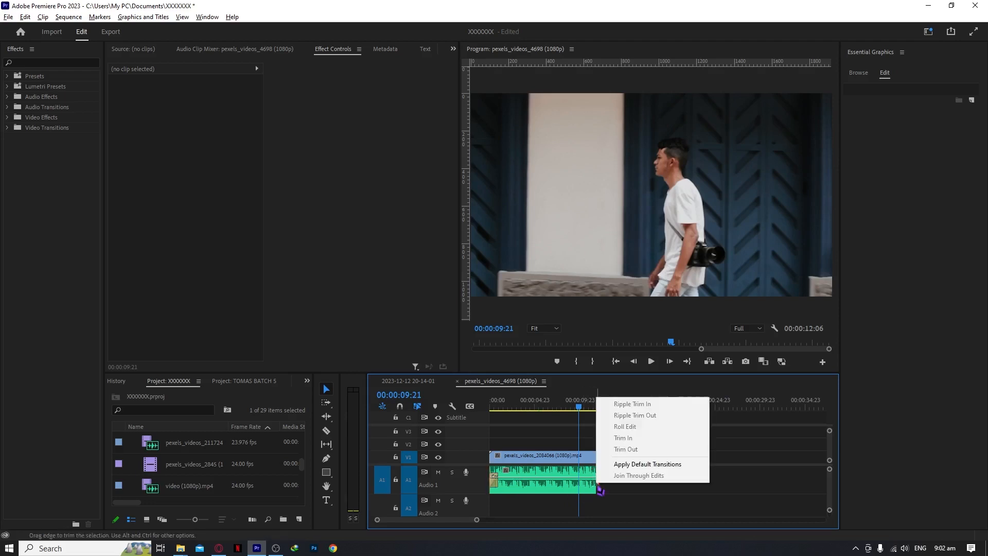
left_click(639, 465)
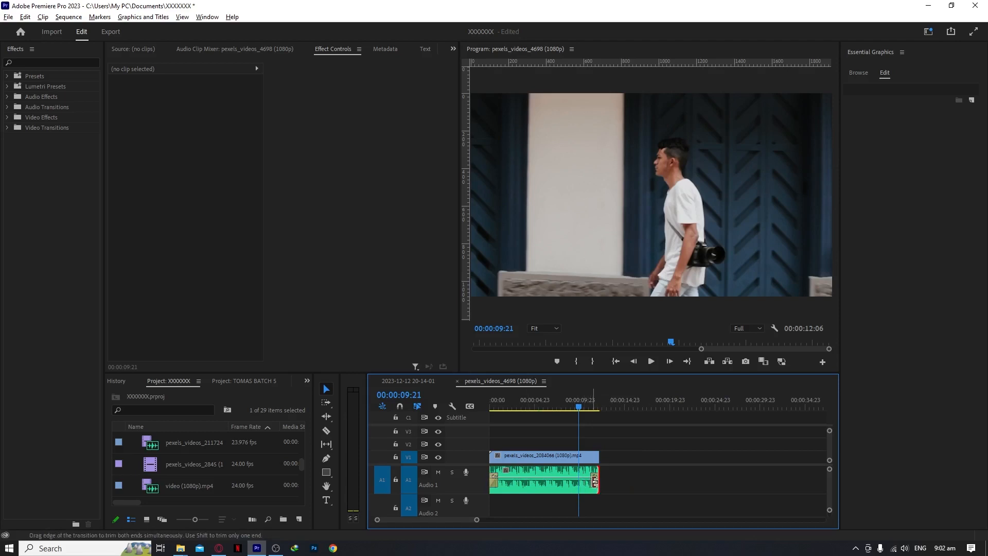
Lengthen the beat clip's end transition to about 00:00:02:20 and its start transition to about 3 seconds
left_click_drag(595, 481, 577, 483)
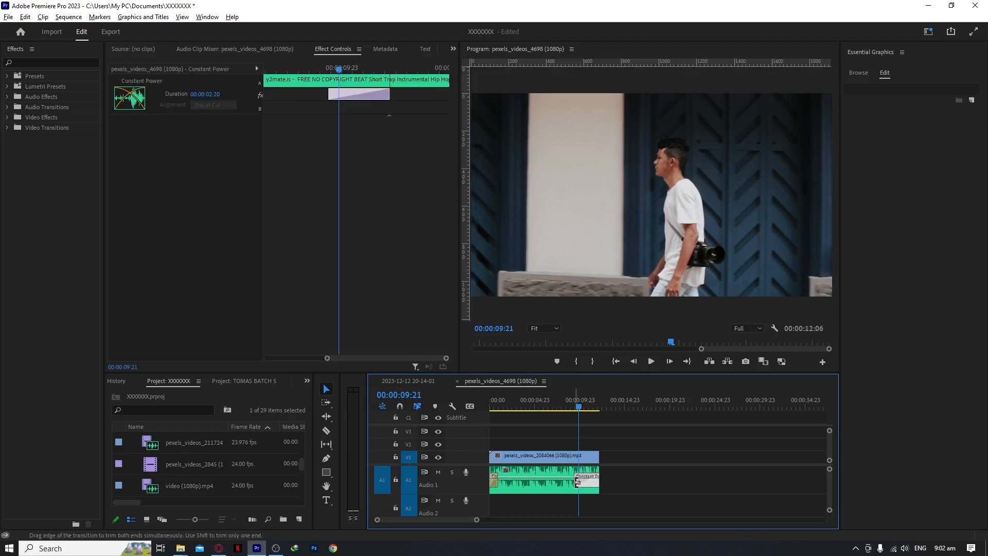
left_click(497, 484)
left_click_drag(496, 484, 519, 484)
left_click(638, 469)
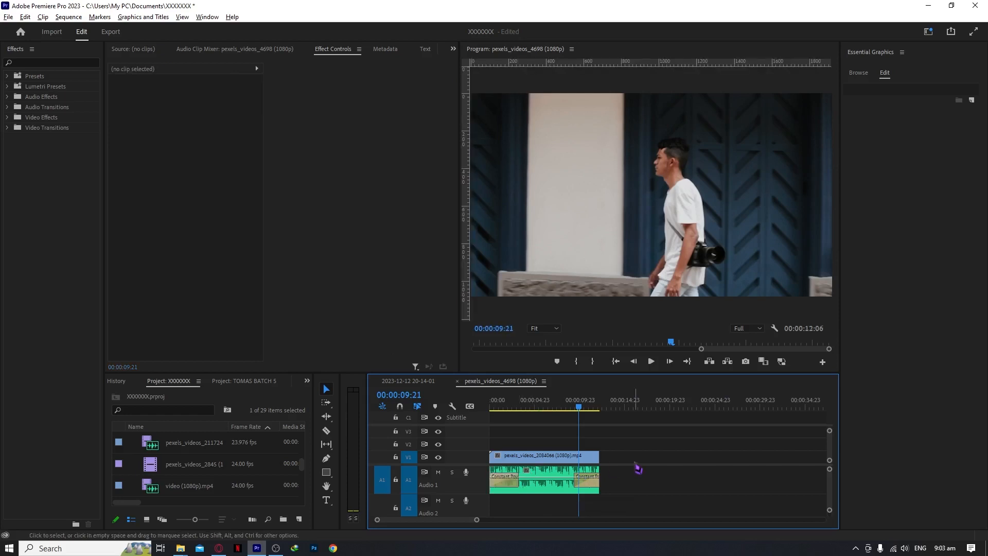
Shrink the audio tracks to their minimum height in the timeline
key("minus")
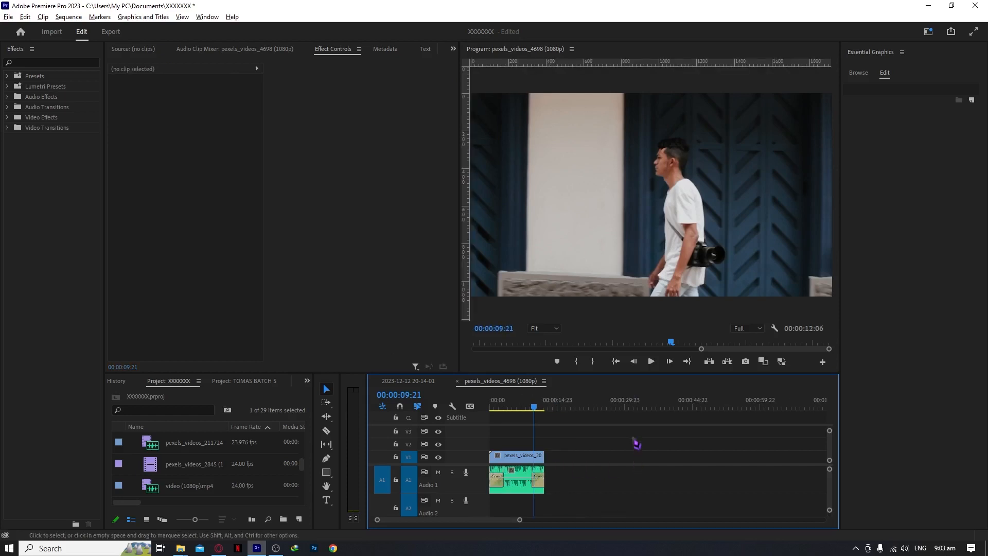
key("equal")
key("equal")
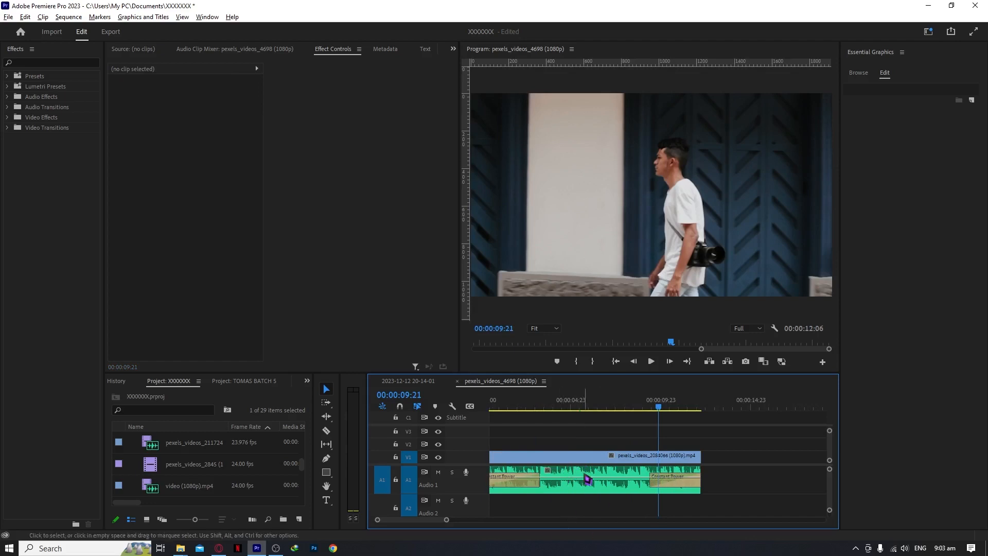
key("alt+minus")
key("alt+minus")
key("alt+minus")
key("alt+minus")
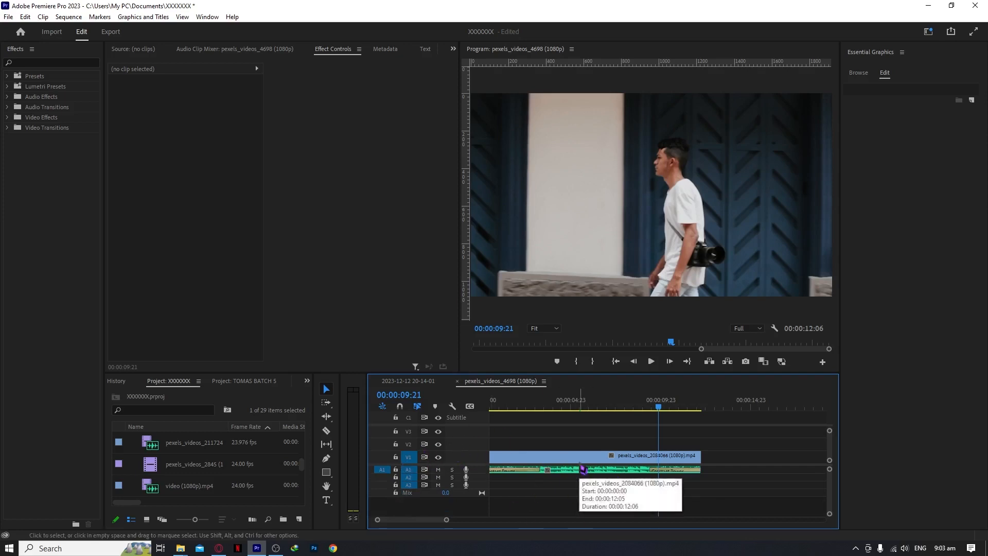
Expand all tracks in the timeline, and reduce the audio tracks to a moderately small height
left_click(453, 407)
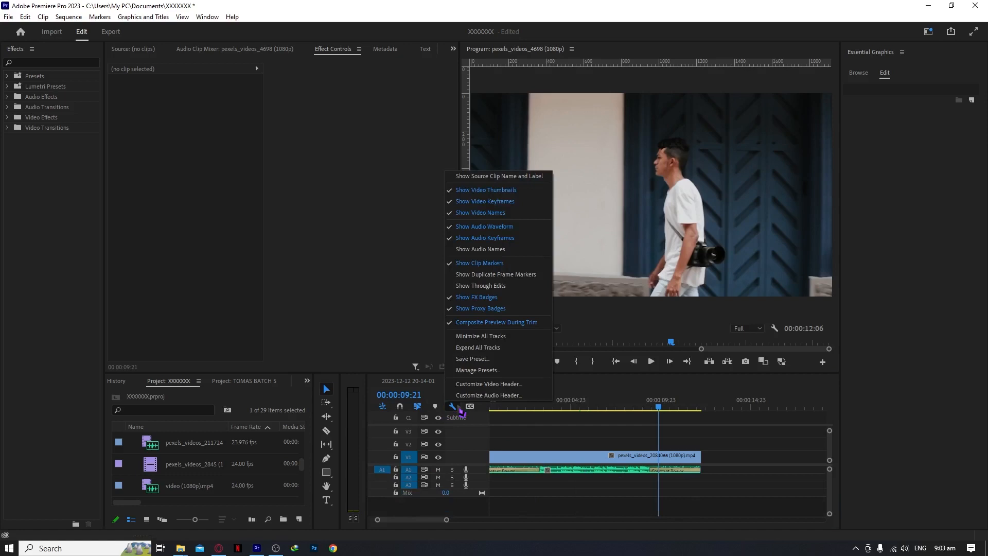
left_click(478, 347)
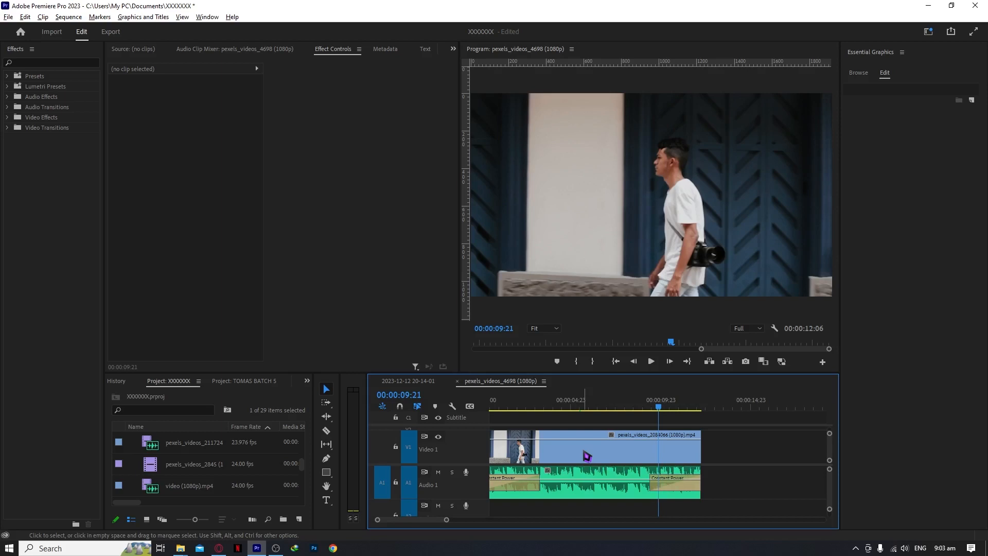
key("alt+minus")
key("alt+minus")
key("alt+minus")
key("alt+minus")
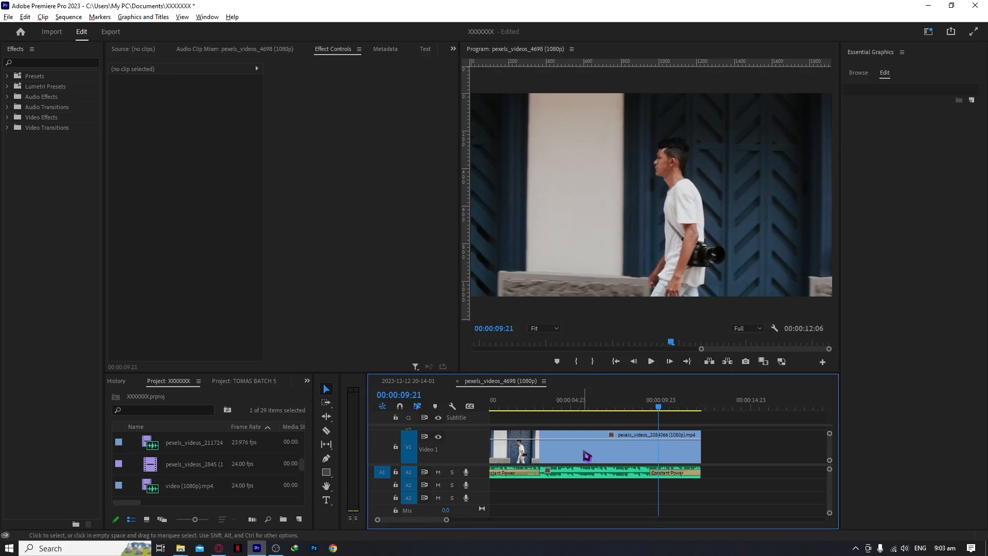
key("alt+equal")
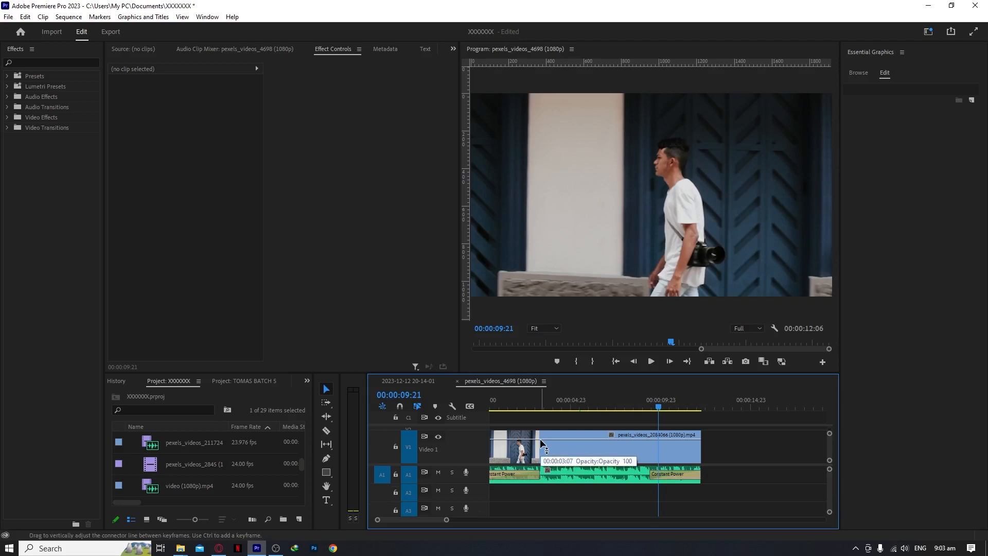
Collapse the video tracks' height in the timeline, and enlarge it again by one increment
key("ctrl+minus")
key("ctrl+minus")
key("ctrl+minus")
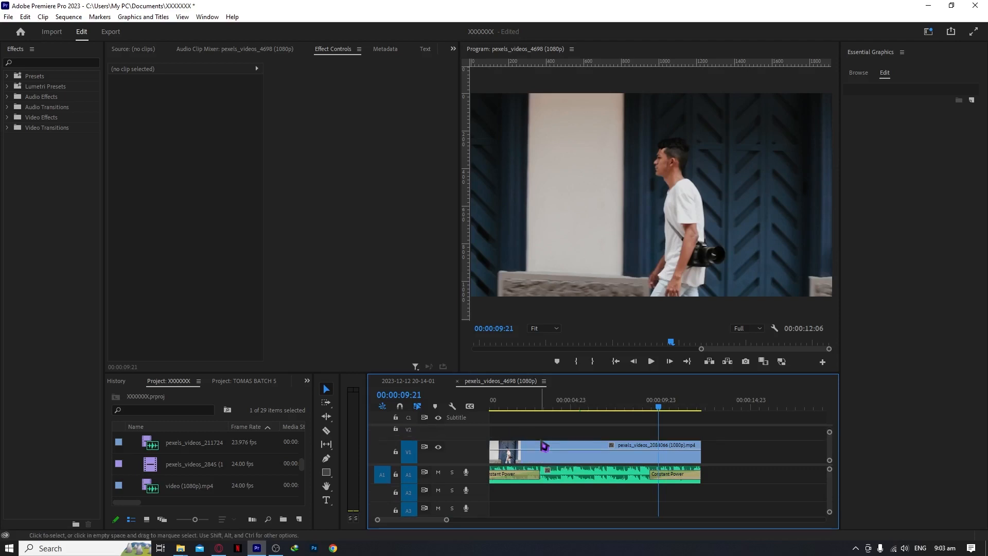
key("ctrl+minus")
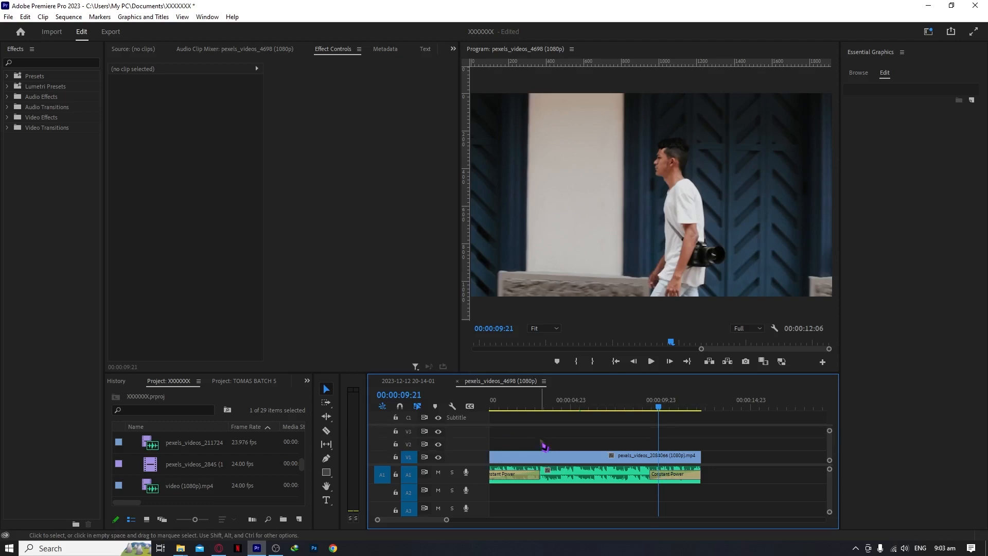
key("ctrl+equal")
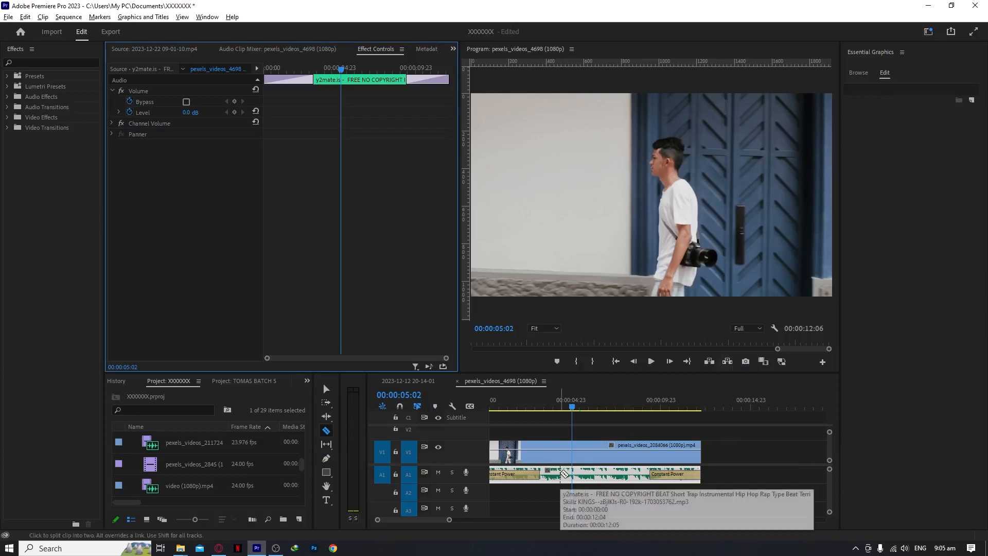
Set the beat clip's volume level to -5 dB and remove the Level keyframes by turning off its animation
key("v")
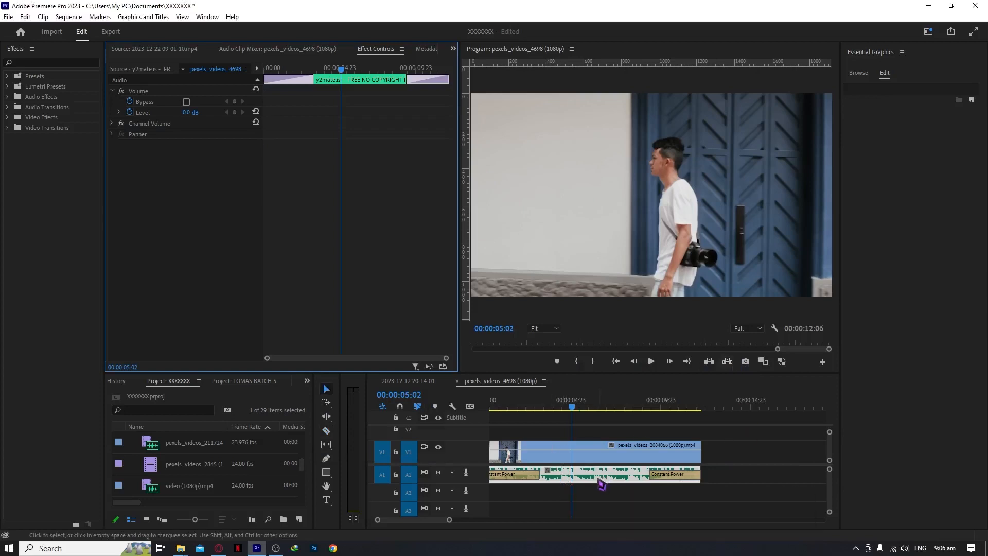
left_click(598, 480)
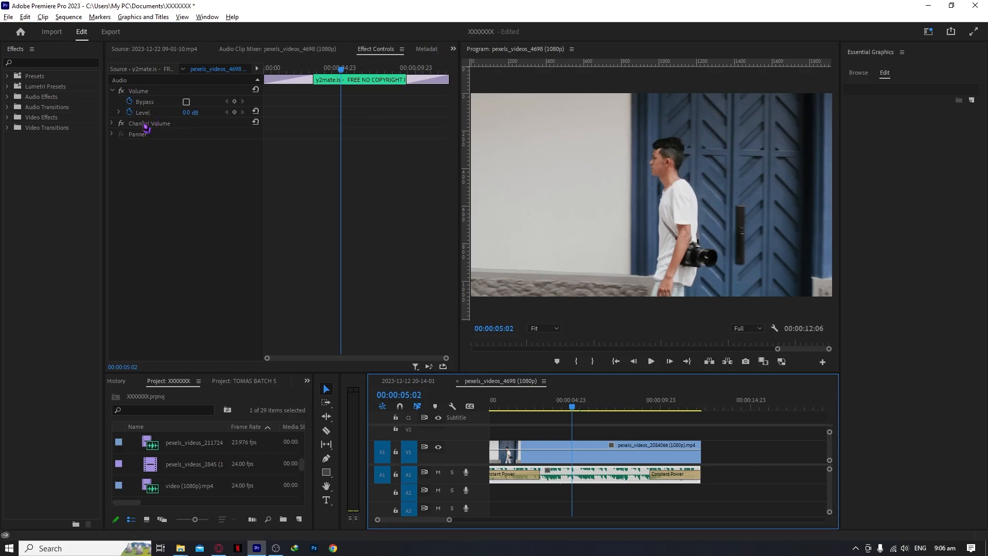
left_click(190, 113)
type("1")
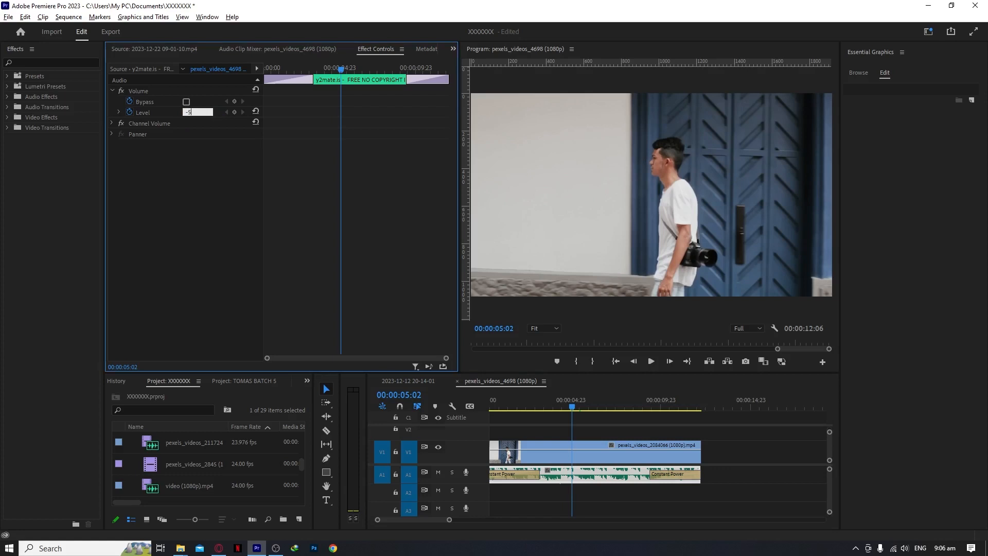
type("5")
key("Return")
left_click(131, 112)
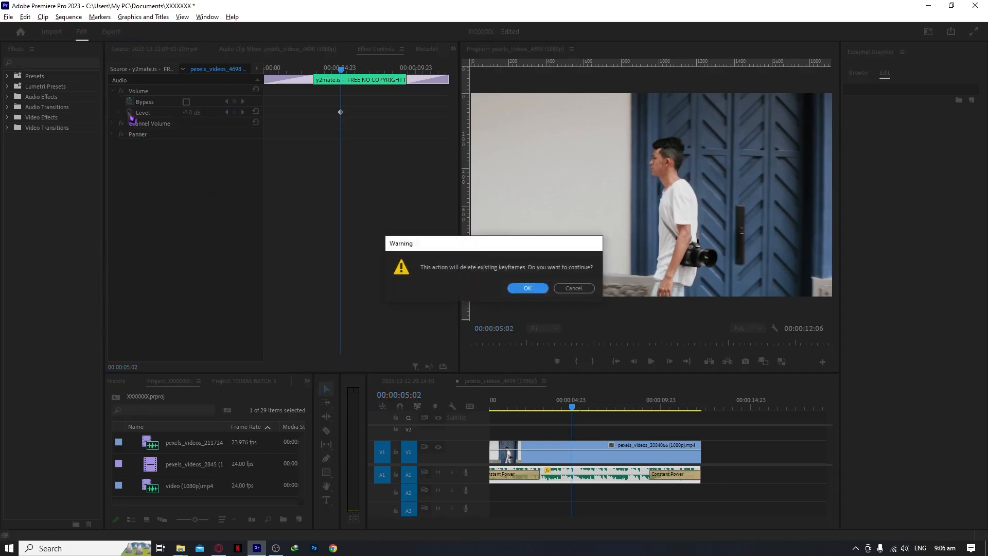
left_click(536, 289)
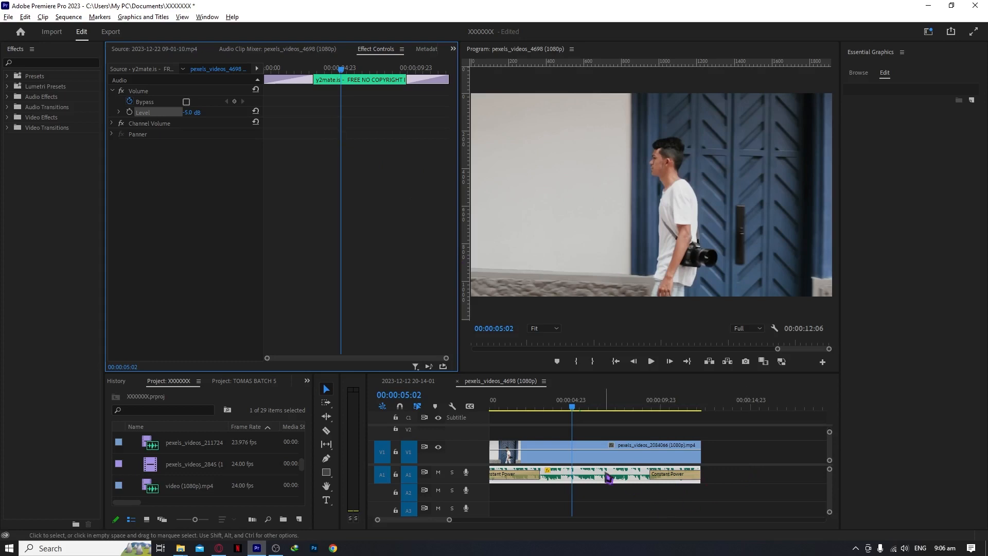
Increase the Audio 1 track's height over four increments and activate the Pen tool
left_click(609, 478)
key("alt+equal")
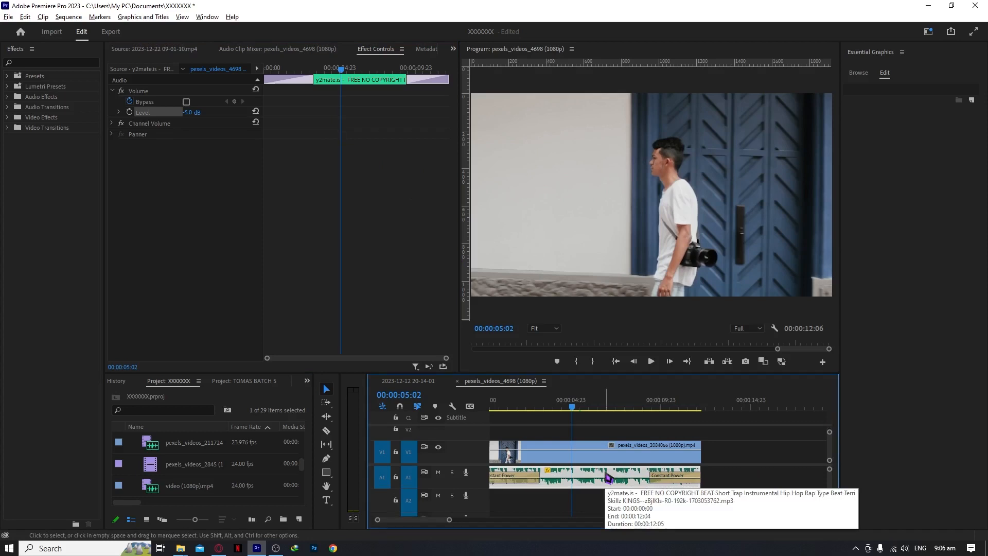
key("alt+equal")
key("alt+equal")
key("alt+equal")
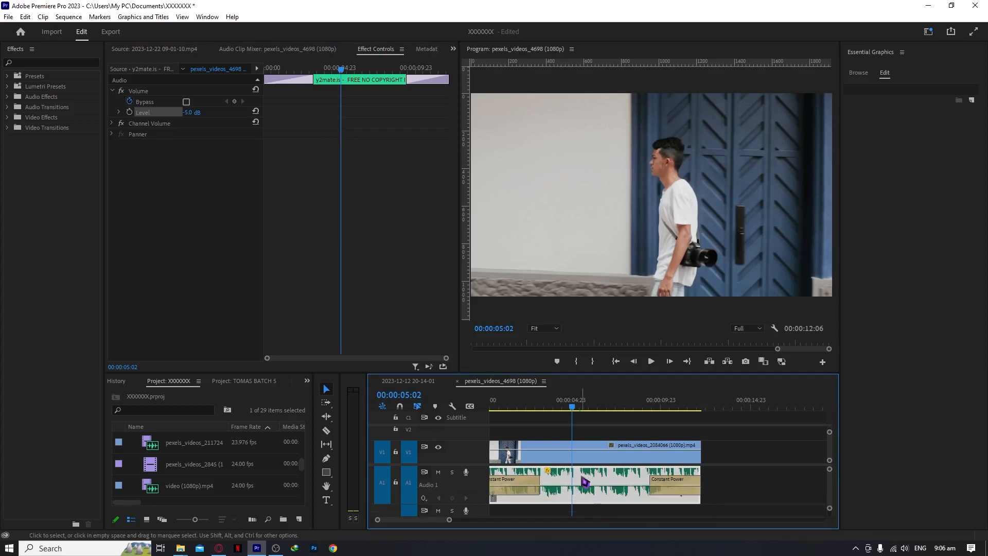
key("p")
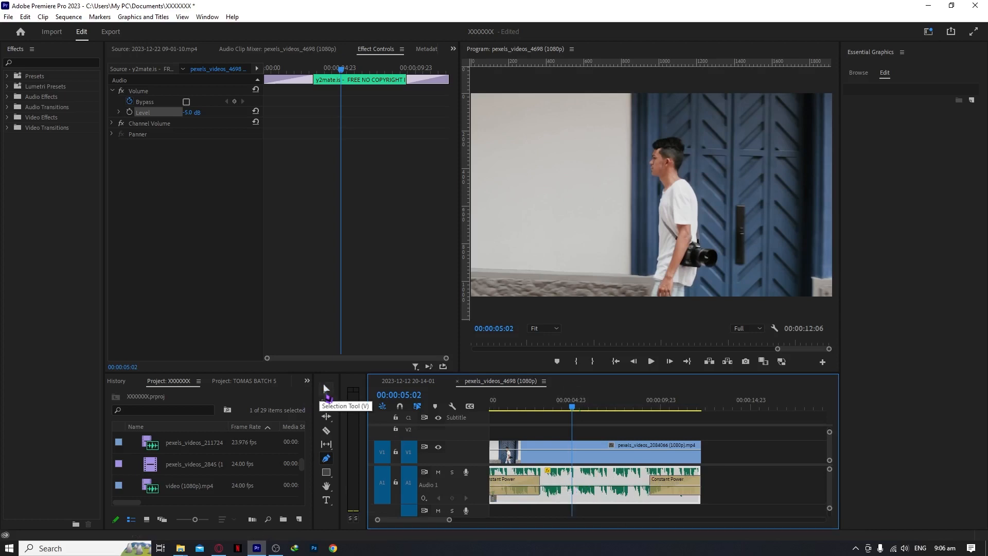
Raise the beat clip's volume line directly in the timeline to about -2.8 dB
left_click(326, 389)
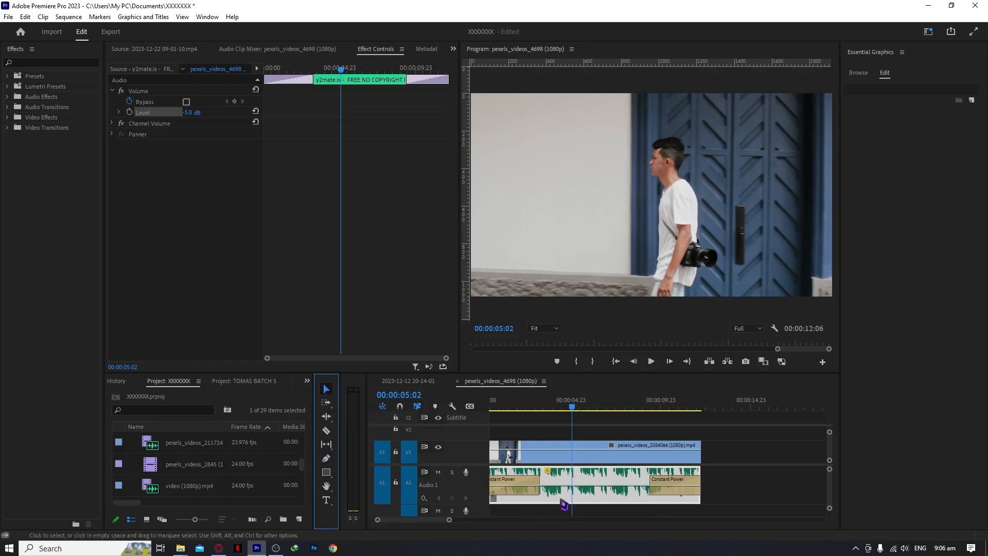
mouse_move(585, 489)
left_mouse_down()
mouse_move(585, 474)
mouse_move(585, 492)
mouse_move(583, 484)
left_mouse_up()
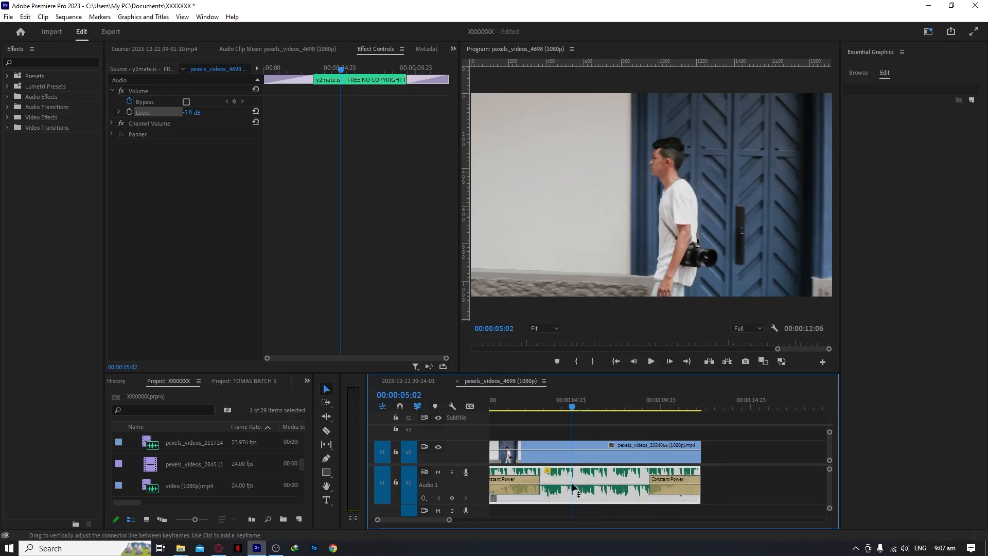
Add two volume keyframes on the beat clip with the Pen tool, one before and one after the playhead
key("p")
left_click(554, 484)
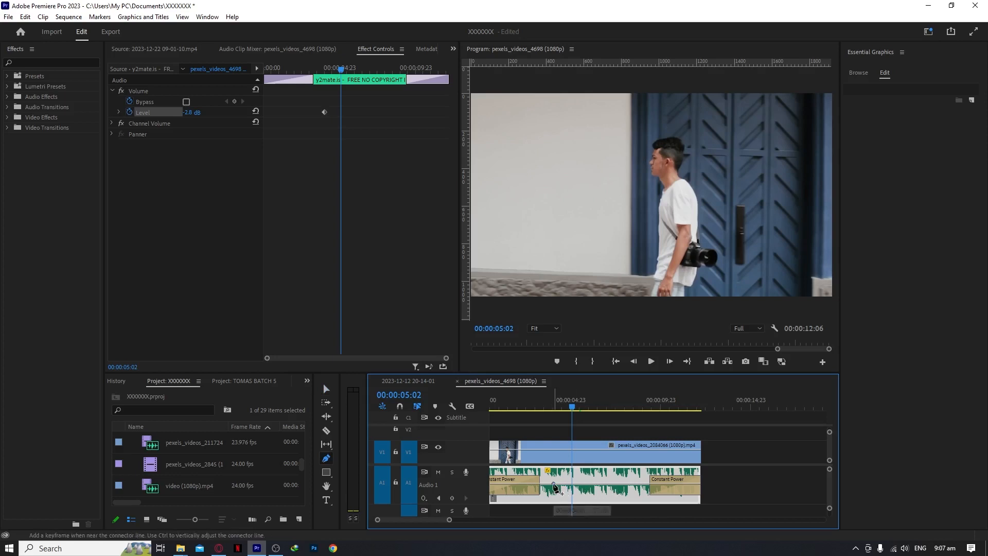
left_click(595, 486)
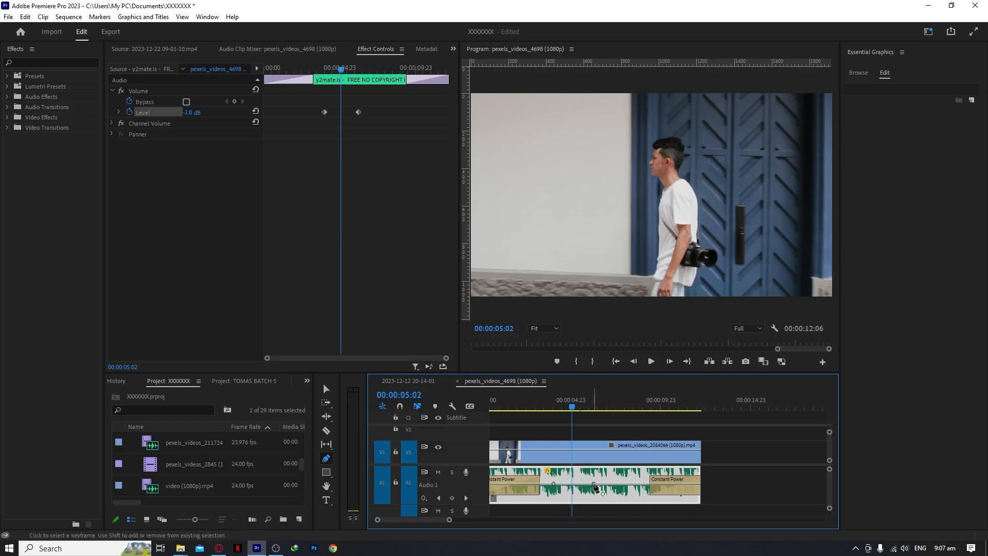
Raise the volume line after the second keyframe so the music ramps up between the keyframes, and save the project
key("v")
left_click_drag(607, 486, 607, 478)
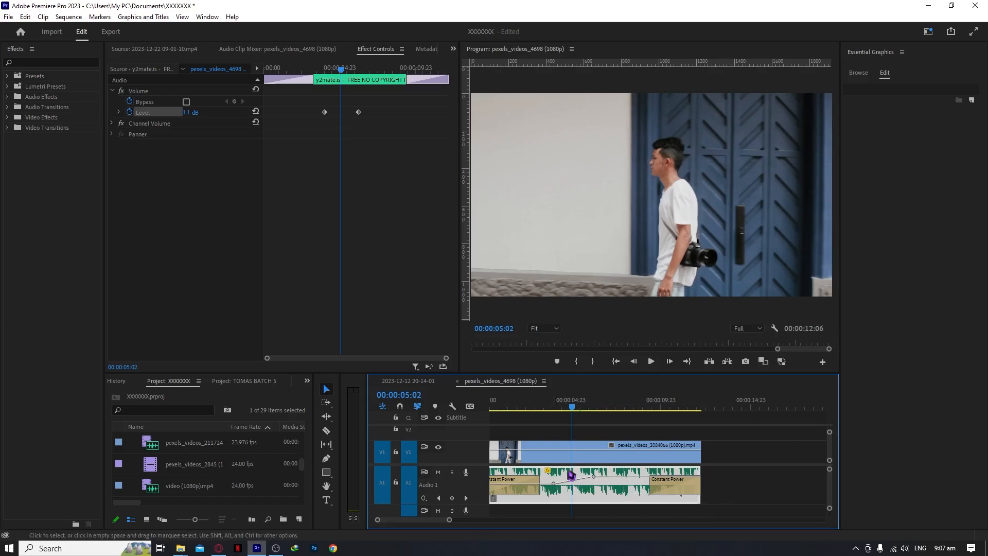
key("ctrl+s")
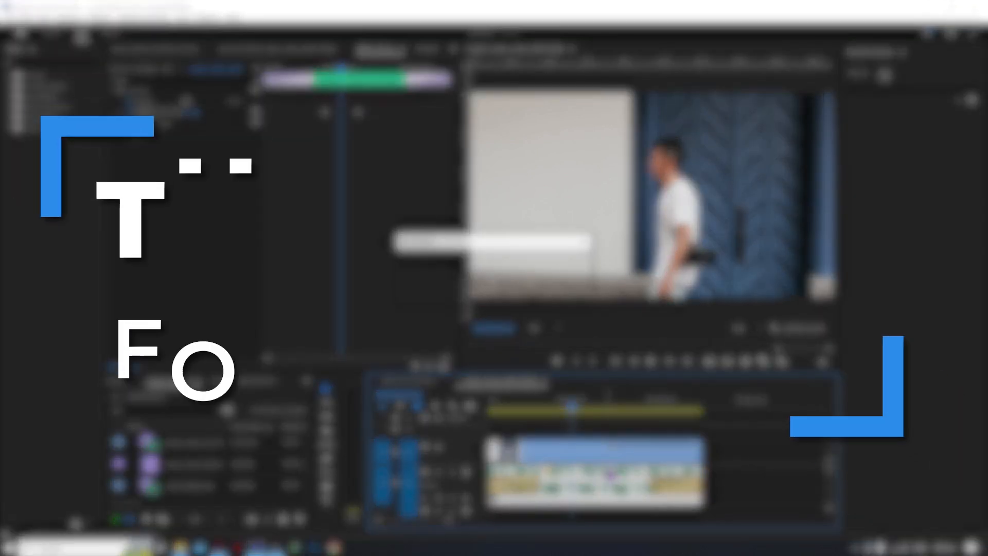